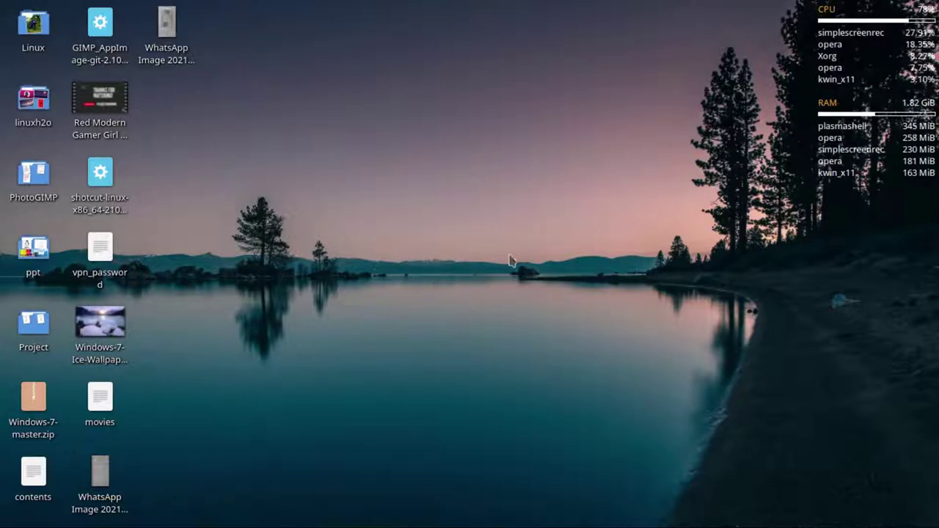
Open Konsole, run sudo pacman -S steam and enter the sudo password to authorise it
mouse_move(169, 515)
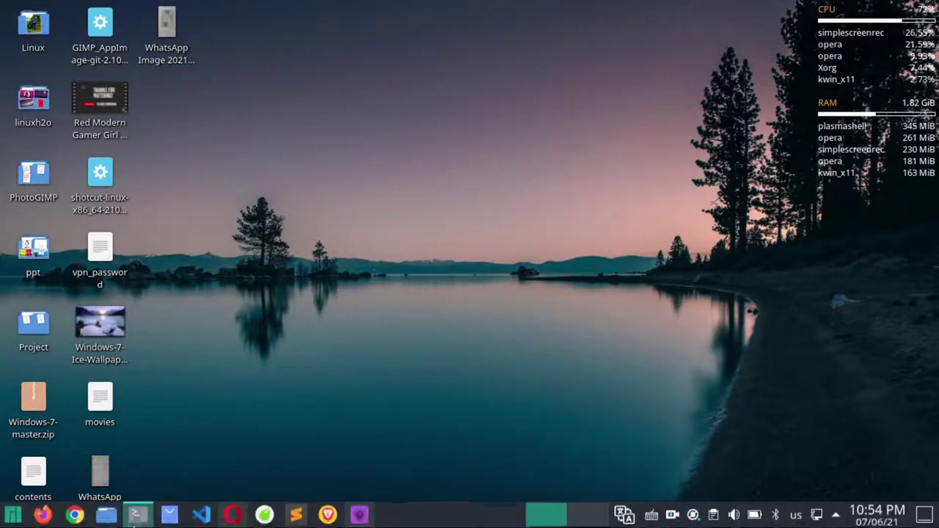
click(138, 515)
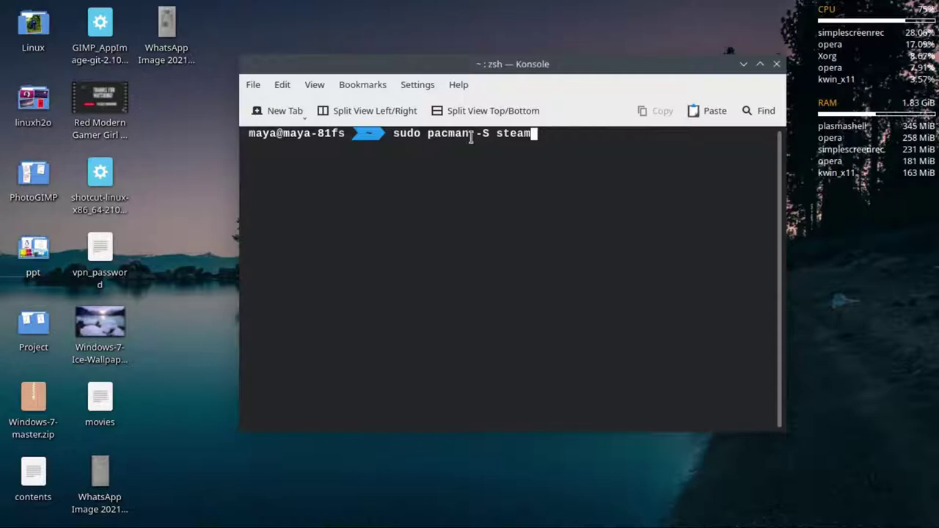
drag(471, 135, 430, 135)
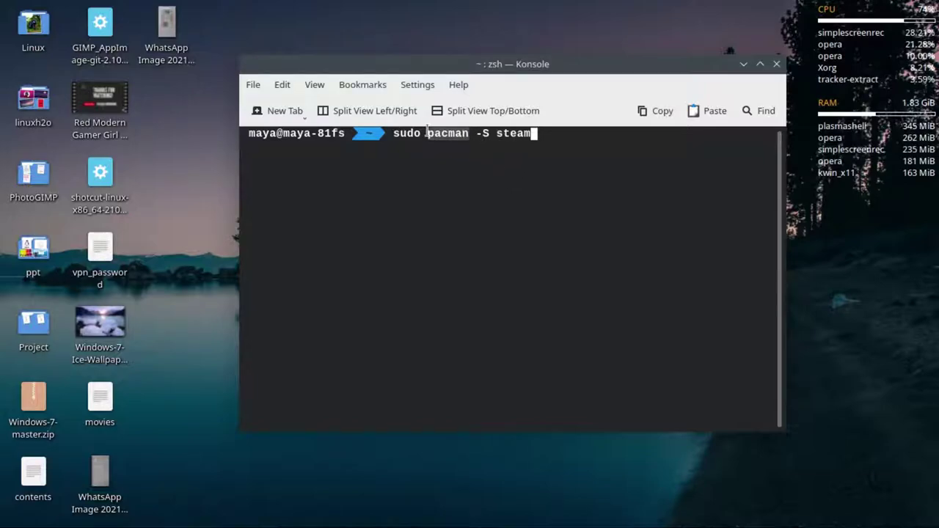
click(470, 150)
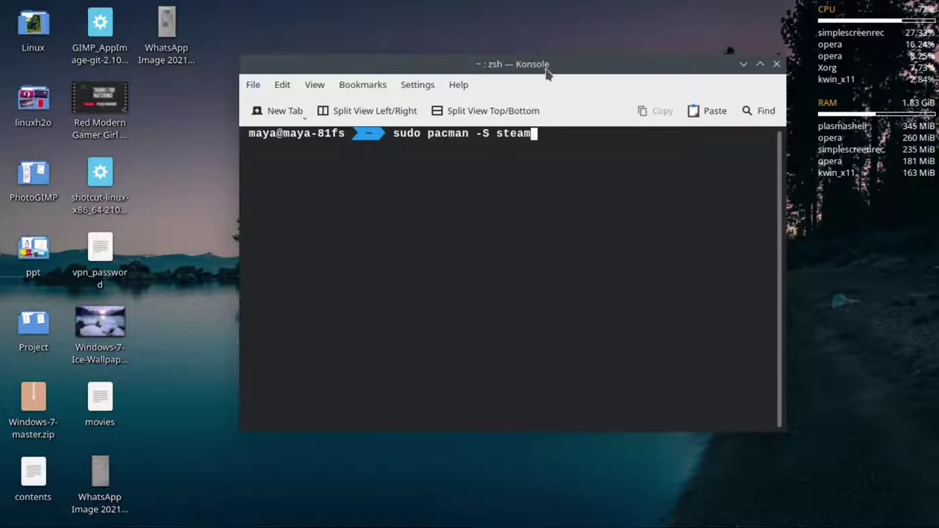
drag(546, 72, 541, 61)
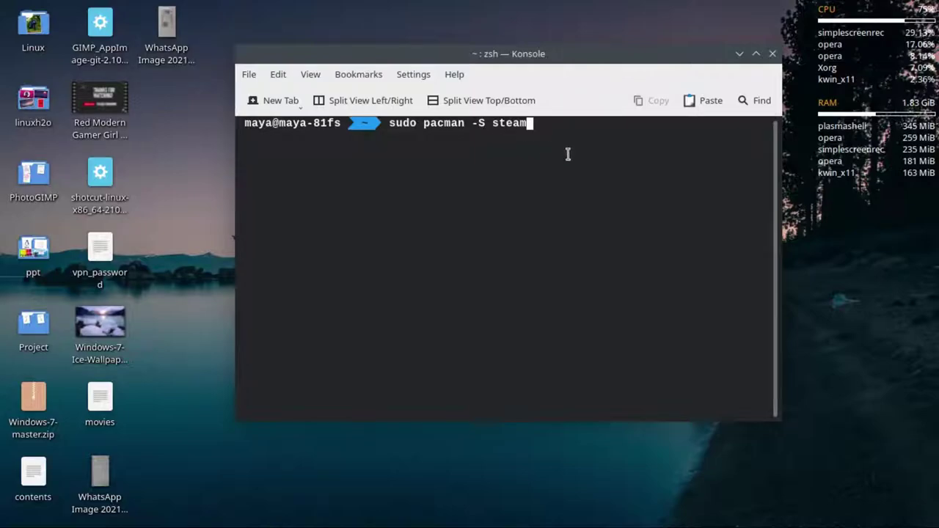
key(Return)
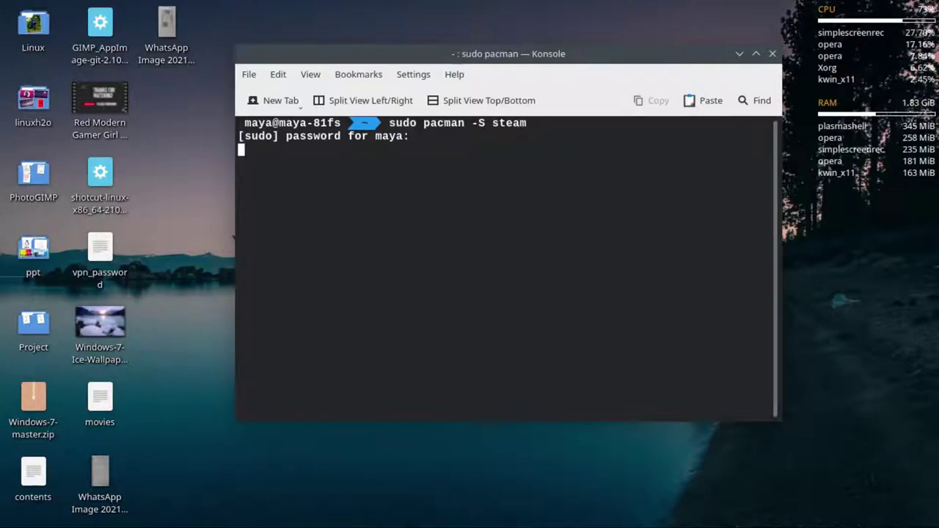
key(Return)
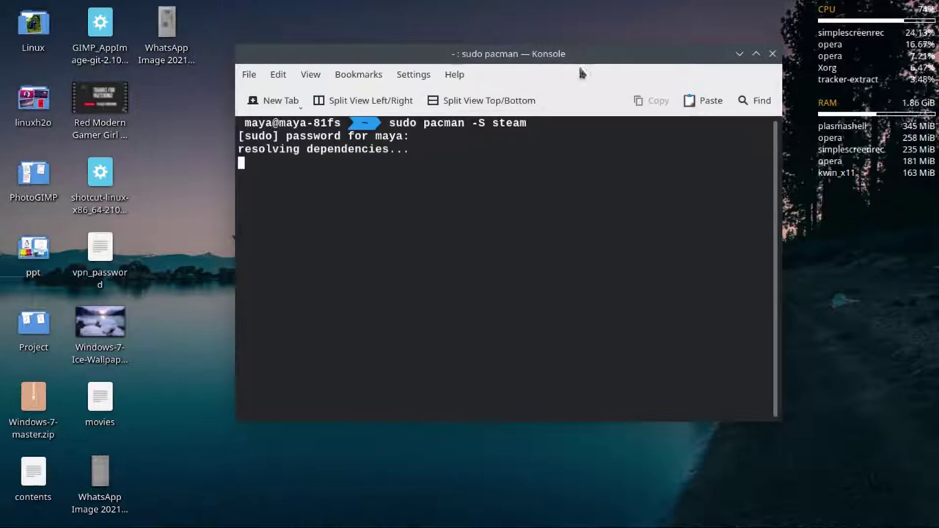
Review the listed packages, answer Y to proceed with the Steam installation, and close the terminal once it completes
drag(410, 151, 239, 135)
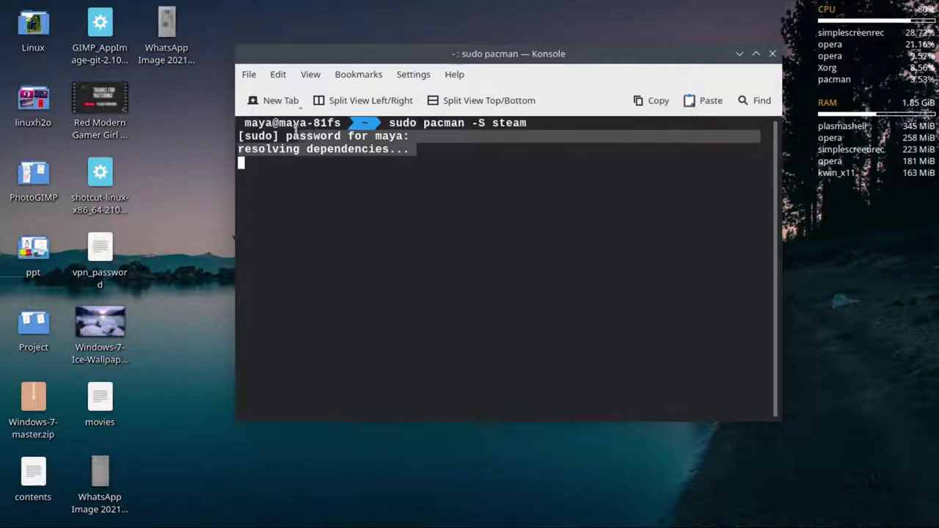
click(402, 192)
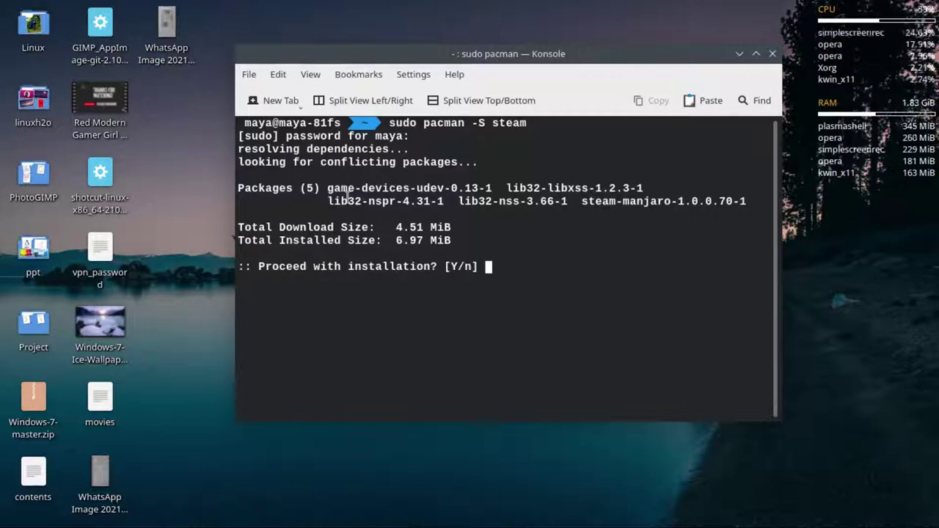
drag(325, 189, 755, 205)
click(636, 231)
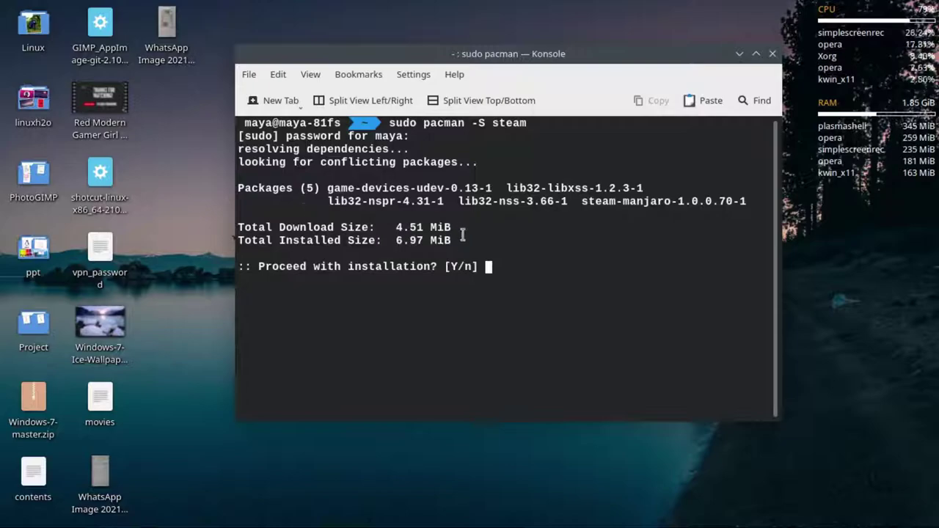
text(Y)
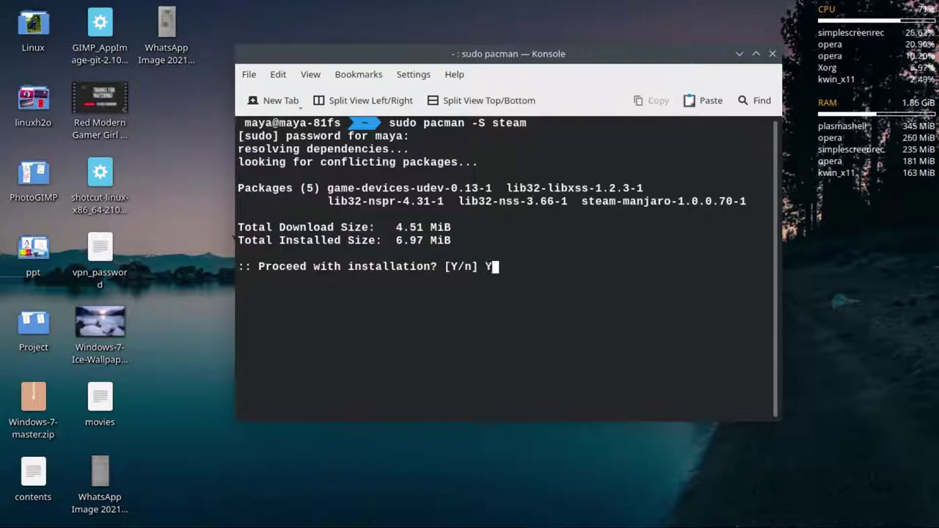
key(Return)
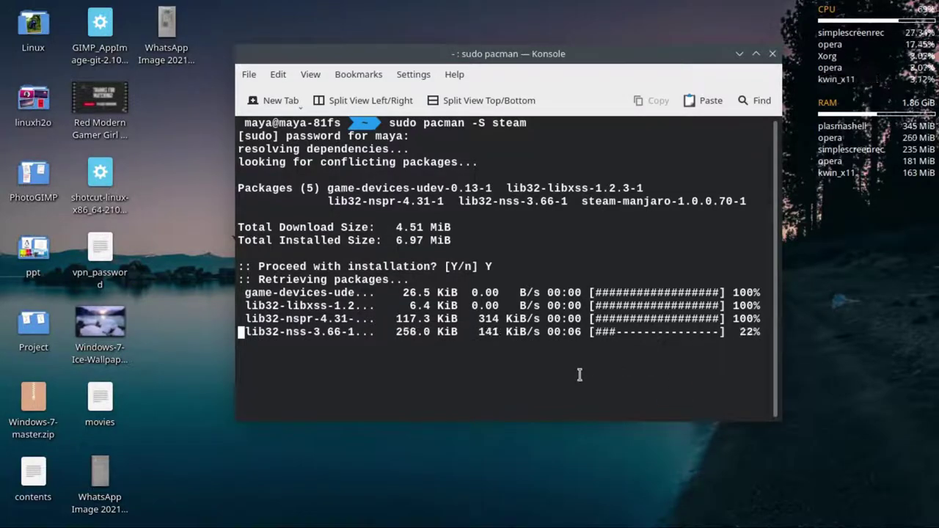
drag(396, 227, 450, 228)
click(489, 272)
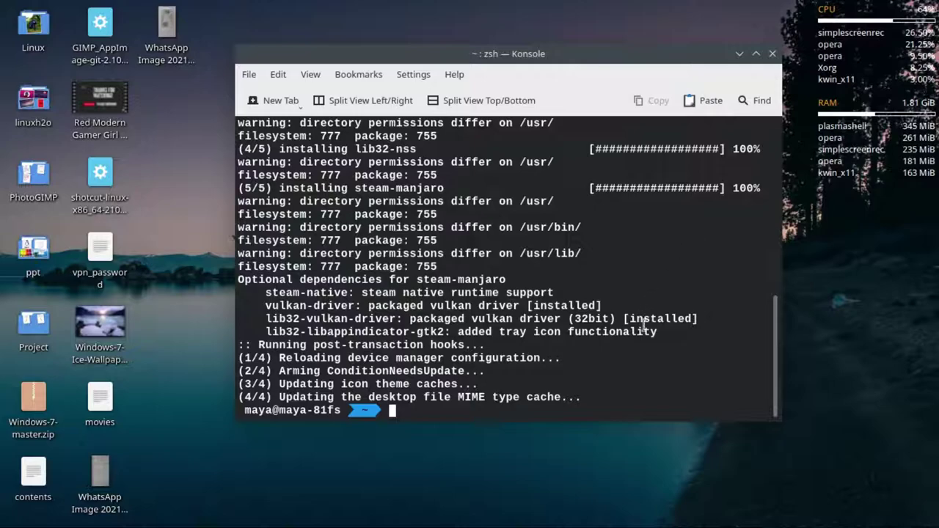
click(773, 53)
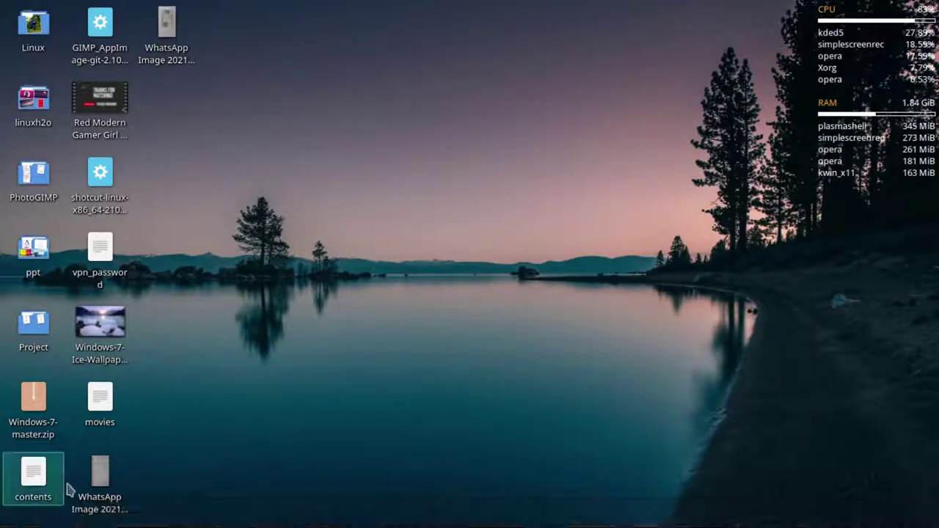
Find Steam (Runtime) among the installed applications, launch it and bring up its login window
click(13, 515)
text(stea)
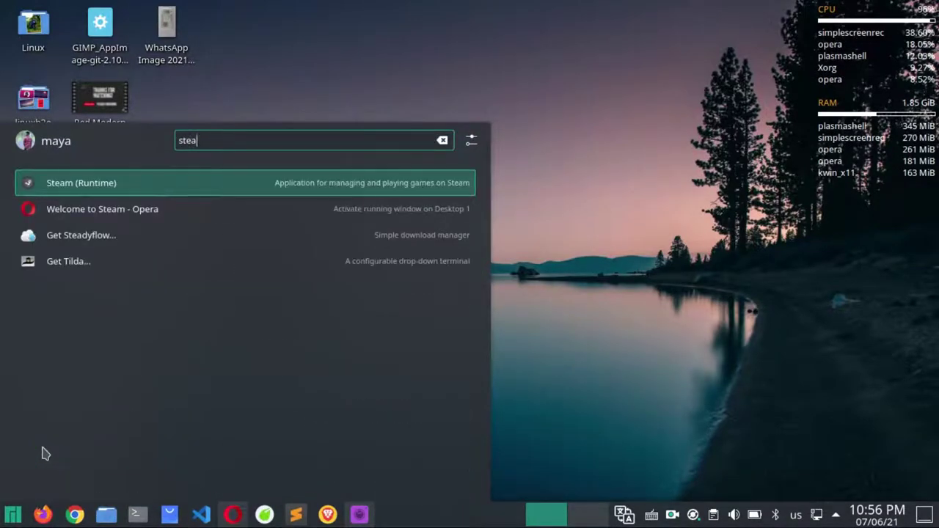
key(Return)
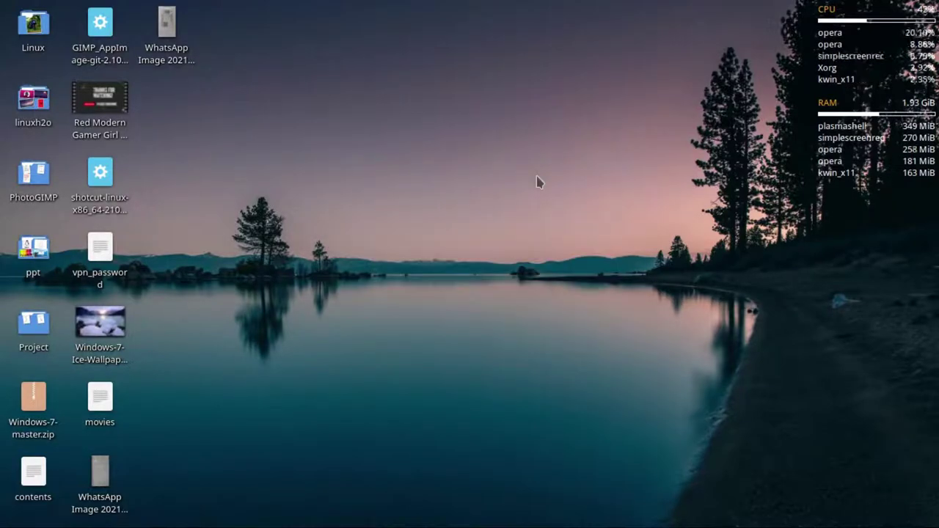
click(419, 381)
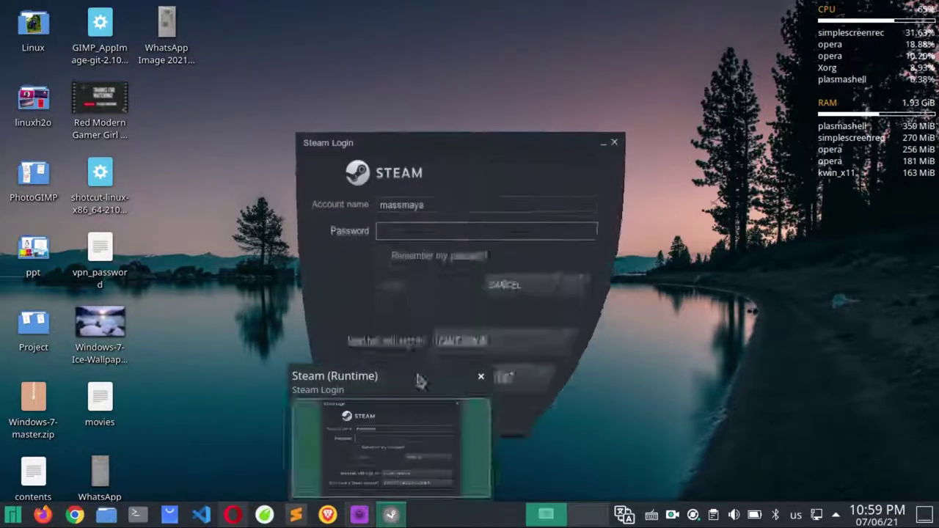
drag(473, 153, 519, 137)
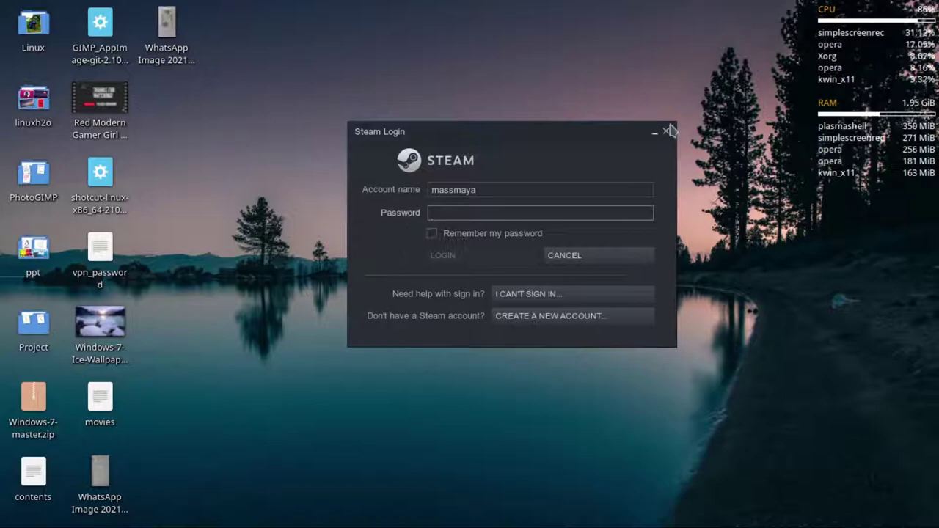
drag(590, 134, 507, 143)
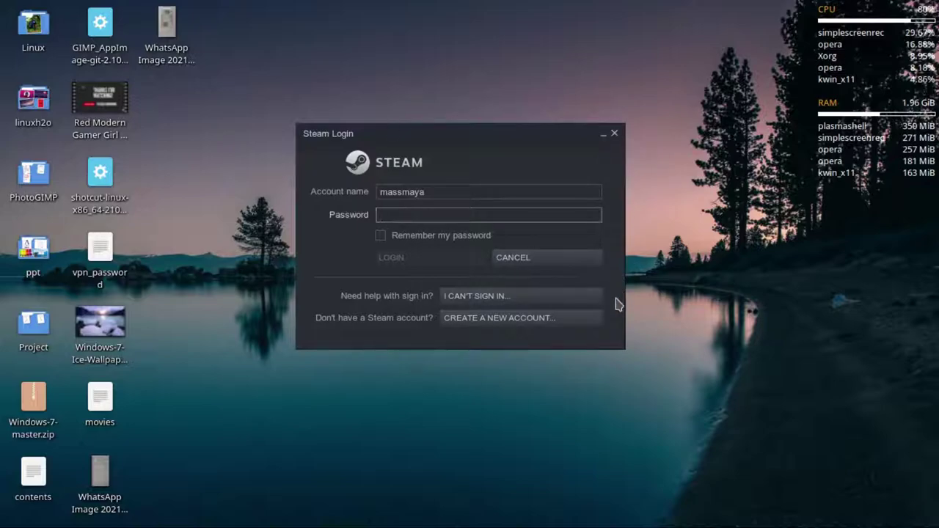
Put the Steam login window away, switch to Opera and open the Join Steam account creation page from the store's login page
click(614, 133)
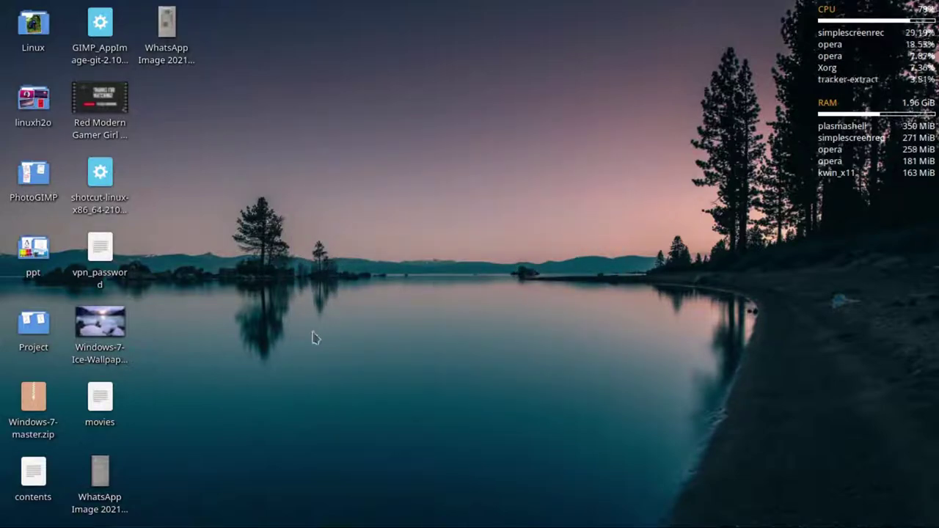
mouse_move(216, 517)
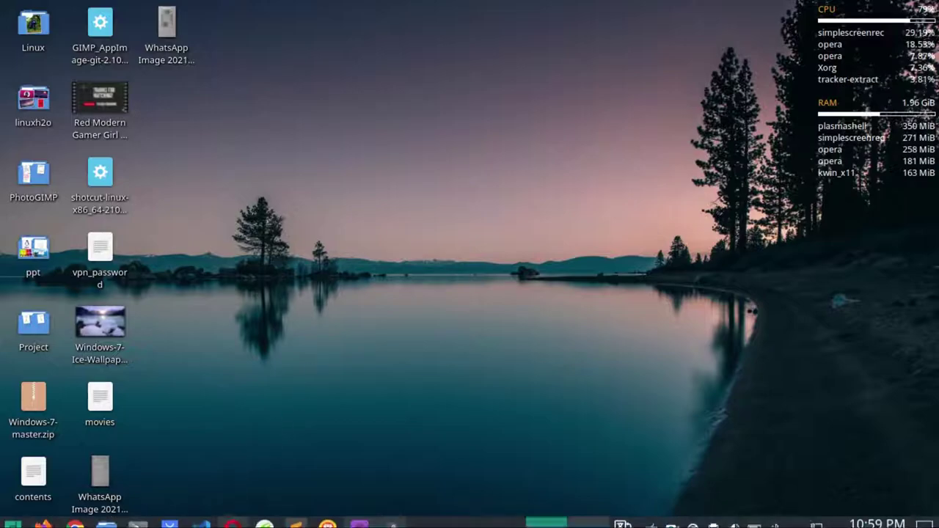
click(233, 515)
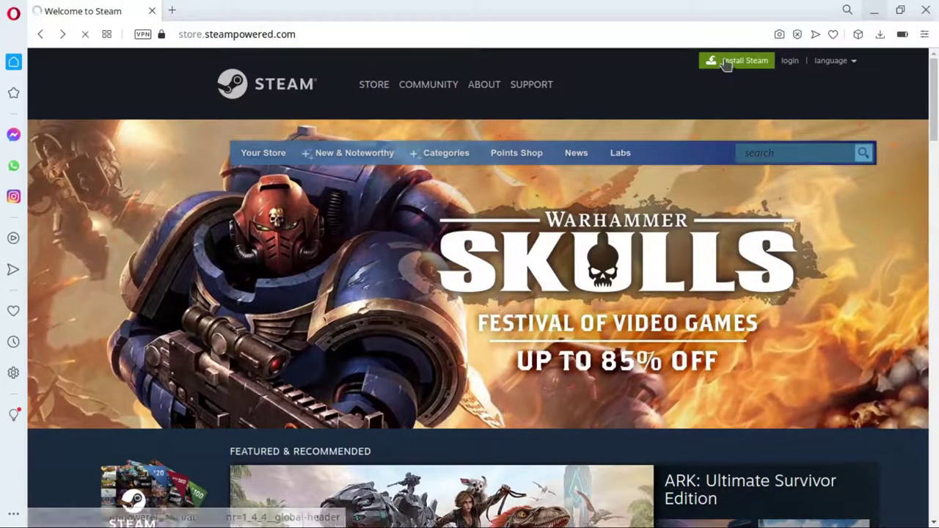
click(485, 99)
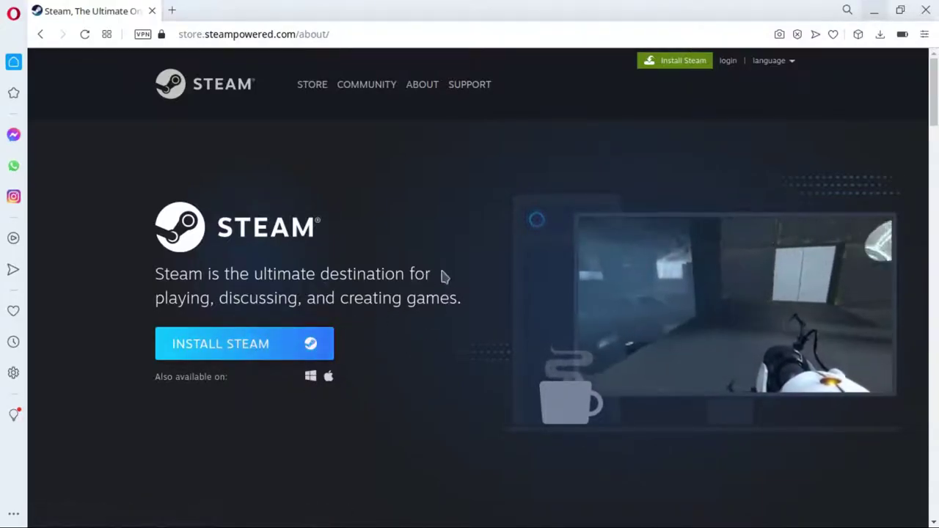
click(728, 63)
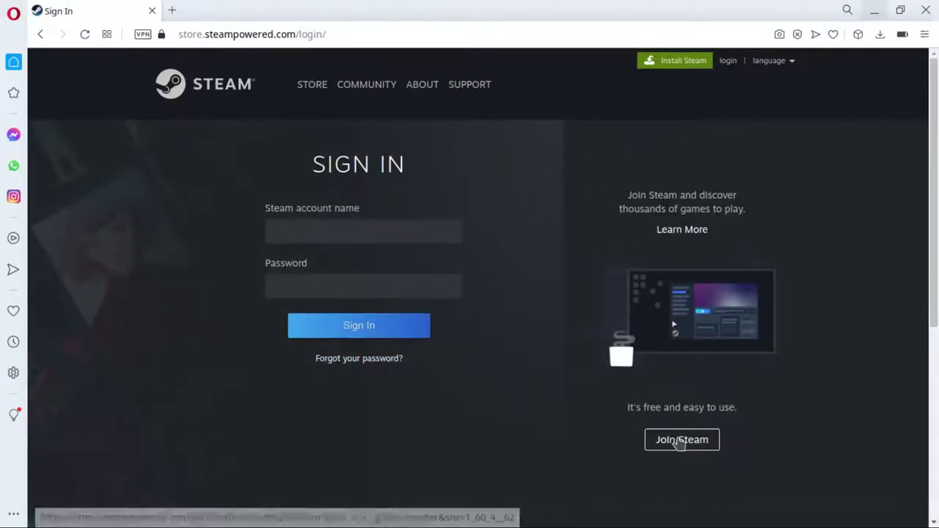
click(676, 443)
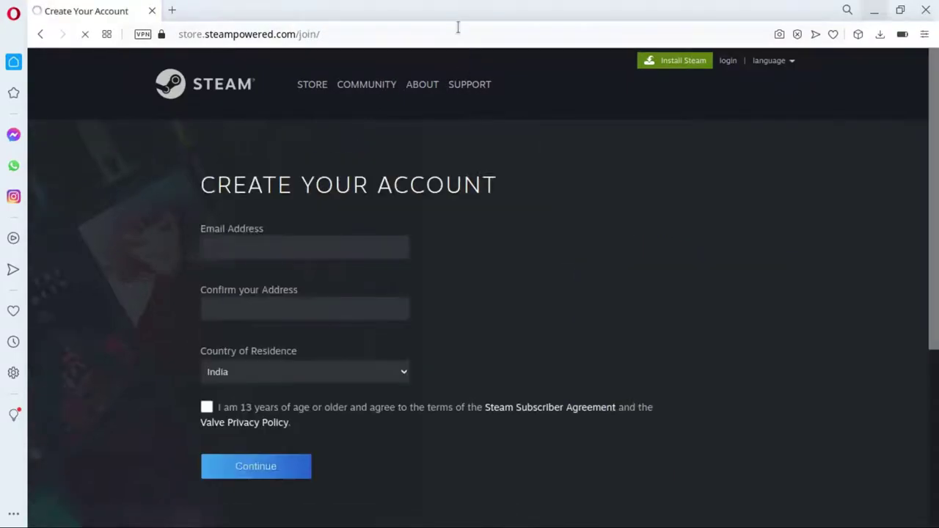
Look through the account creation form: email address, address confirmation, country of residence, captcha and age agreement
click(237, 254)
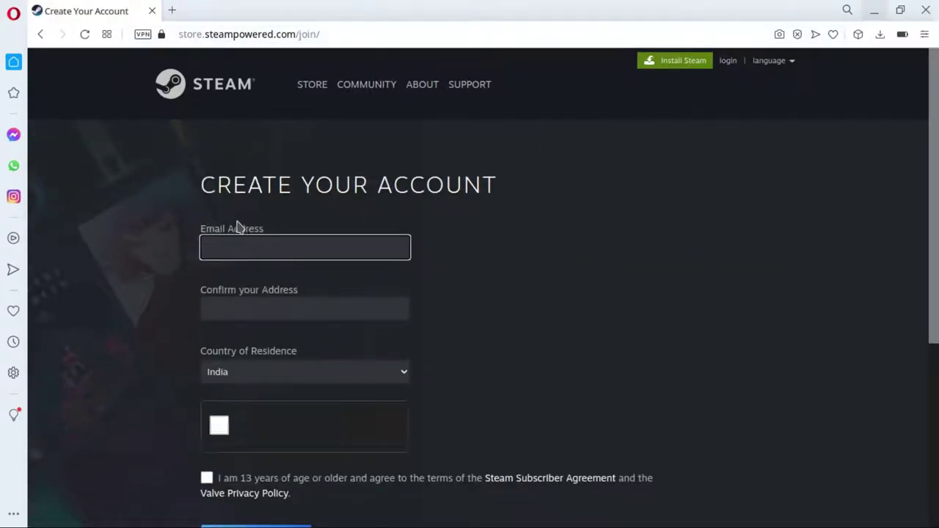
click(272, 309)
click(466, 306)
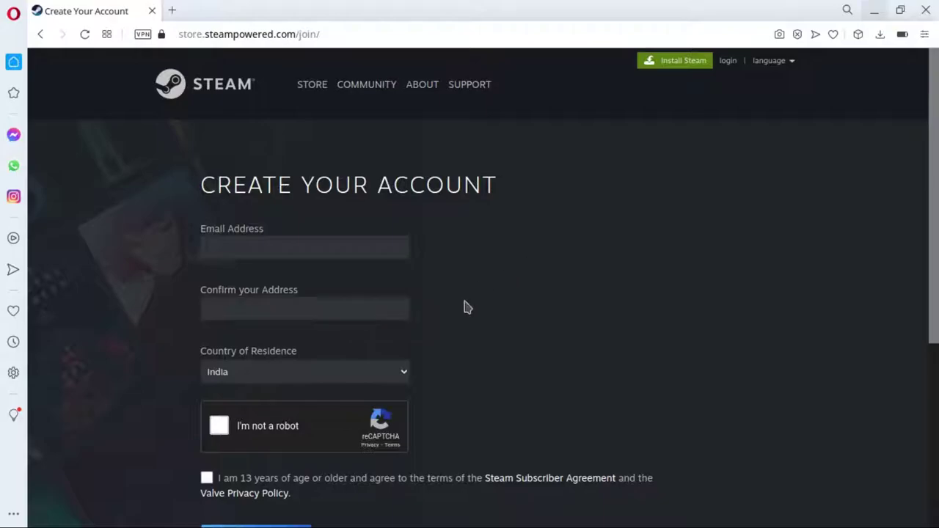
scroll(509, 281, down, 1)
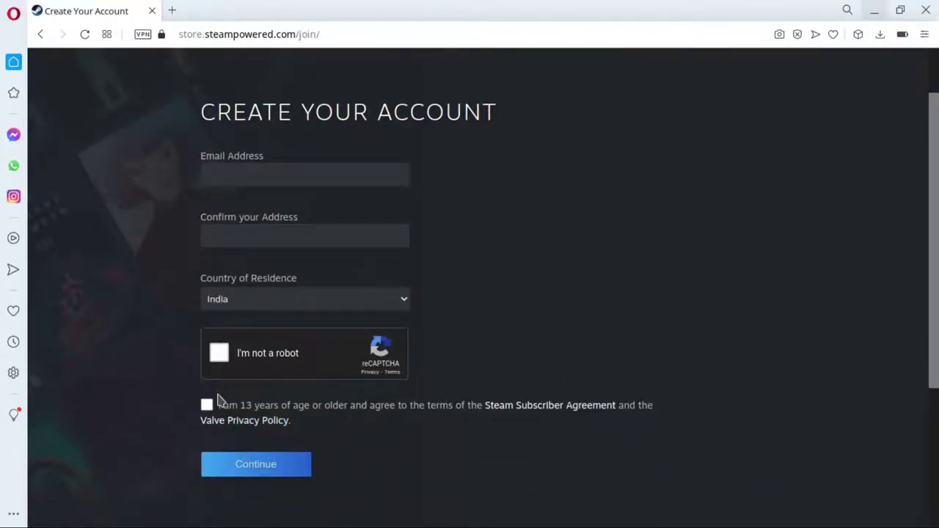
drag(936, 244, 935, 139)
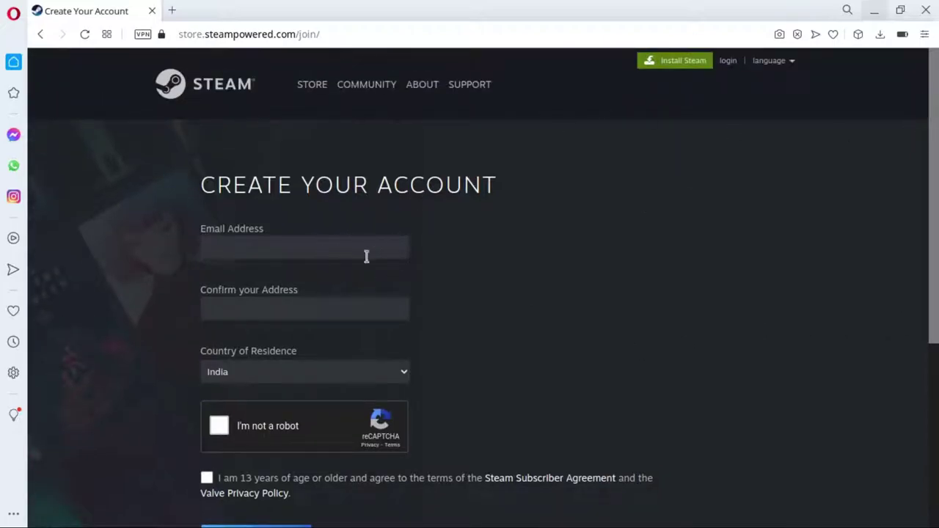
Minimise the browser, return to the Steam login window and sign in with the account name and password
click(875, 10)
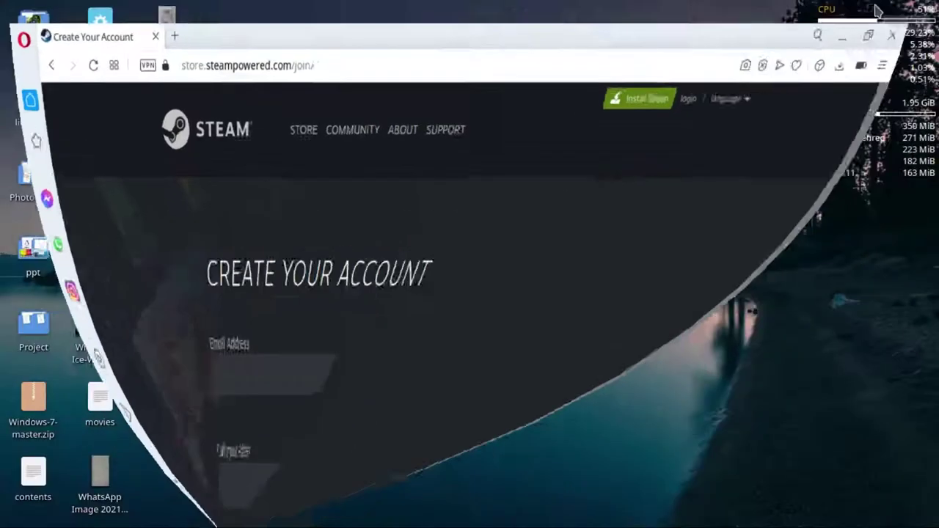
click(391, 514)
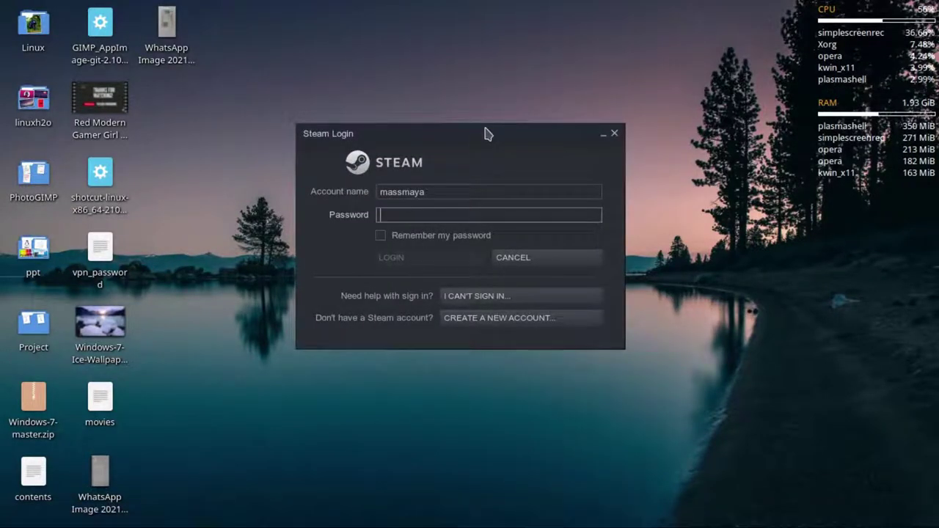
double_click(436, 190)
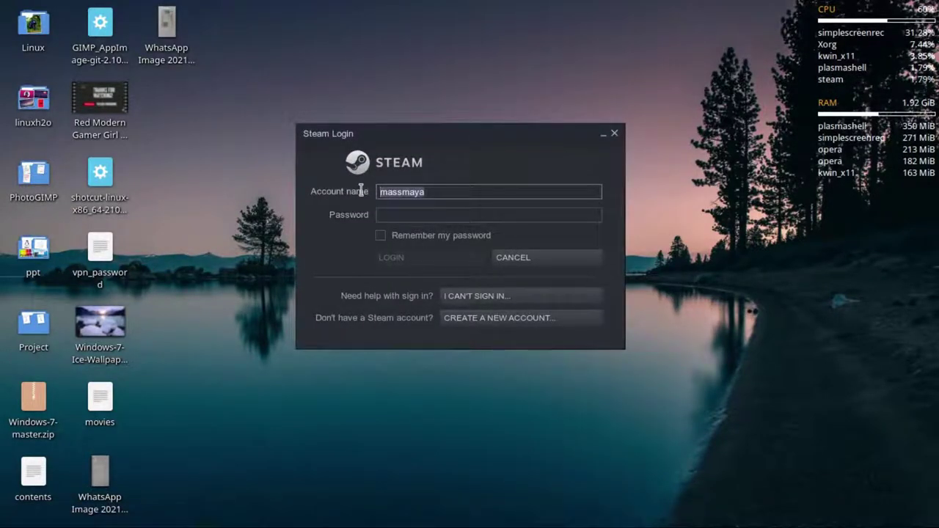
click(418, 214)
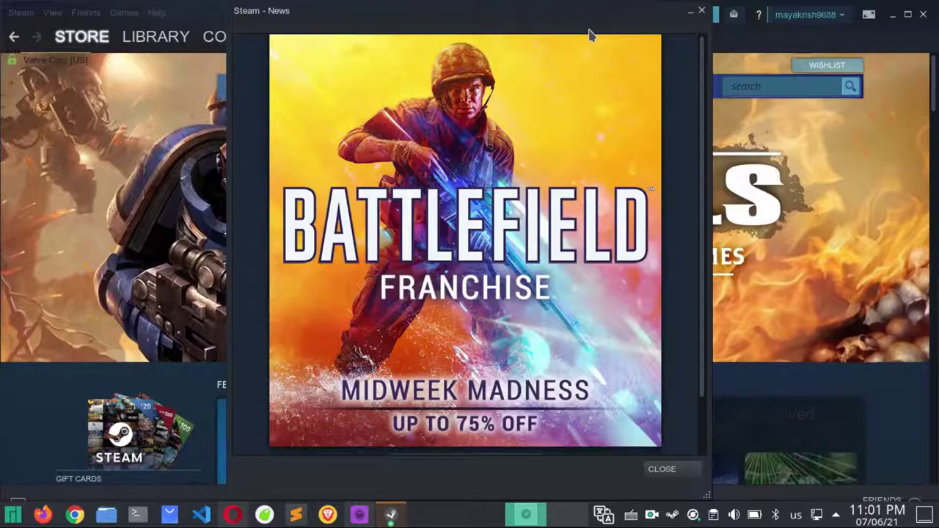
drag(552, 19, 532, 23)
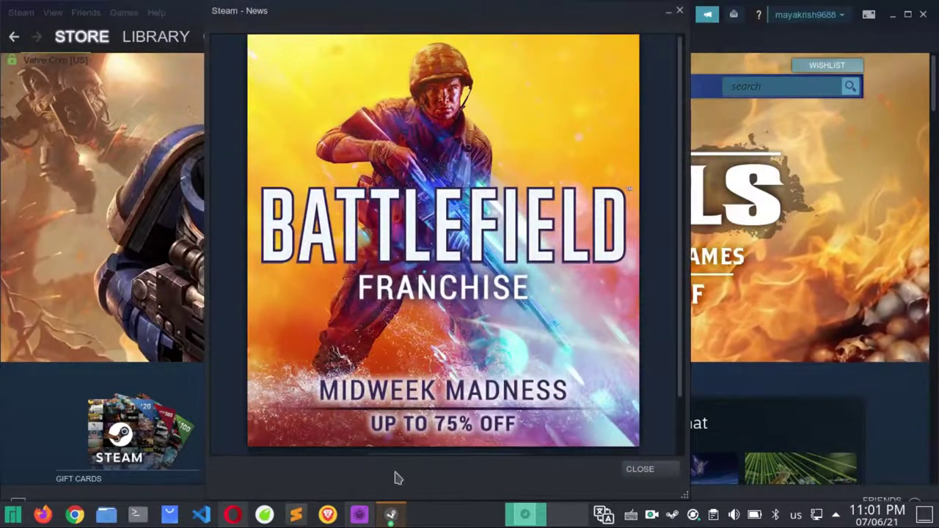
drag(571, 19, 575, 19)
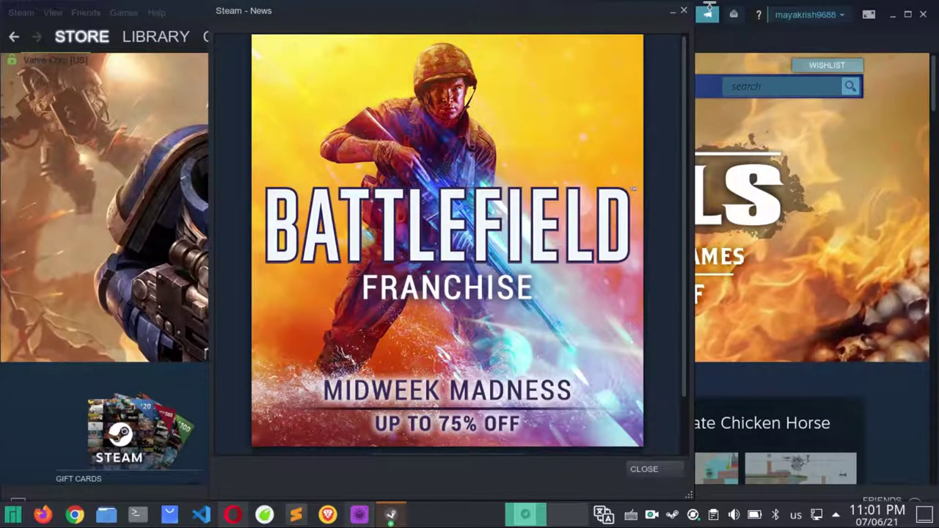
Close the Steam News window and open the Free To Play games category in the store
click(683, 12)
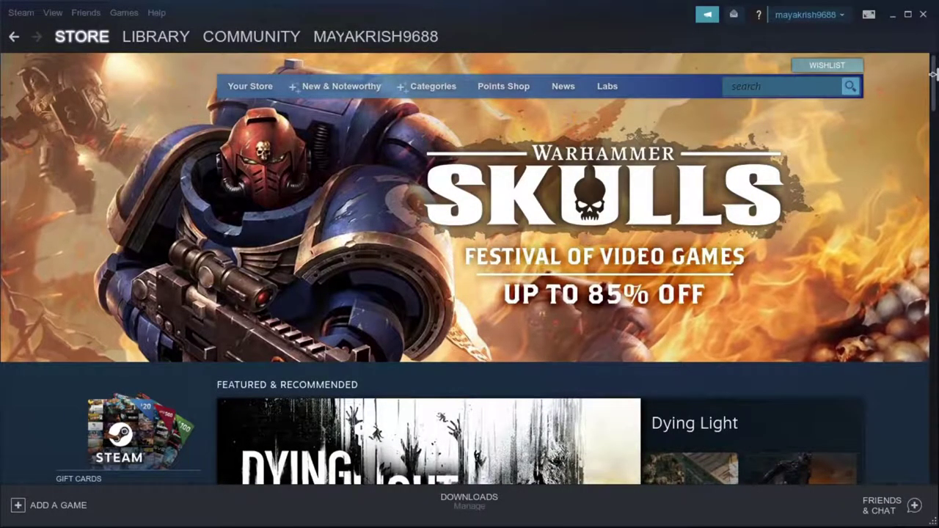
drag(935, 87, 934, 33)
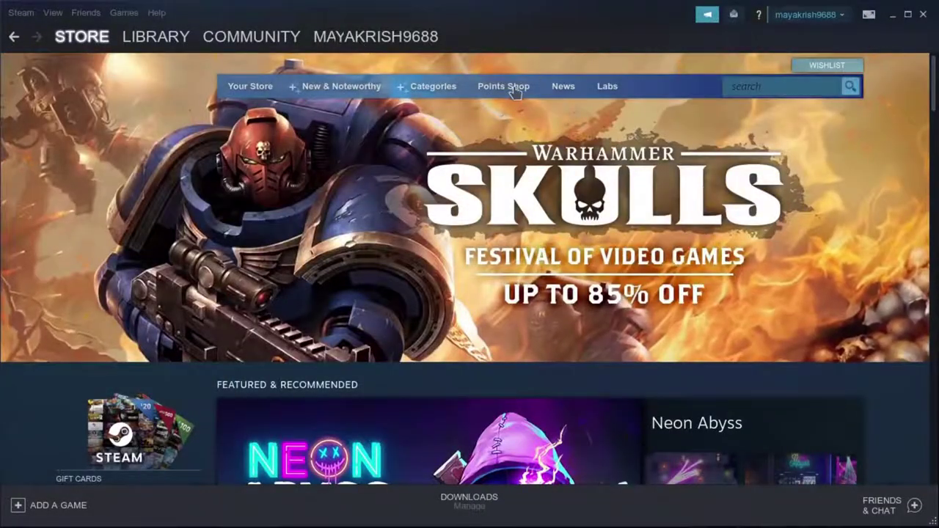
click(744, 88)
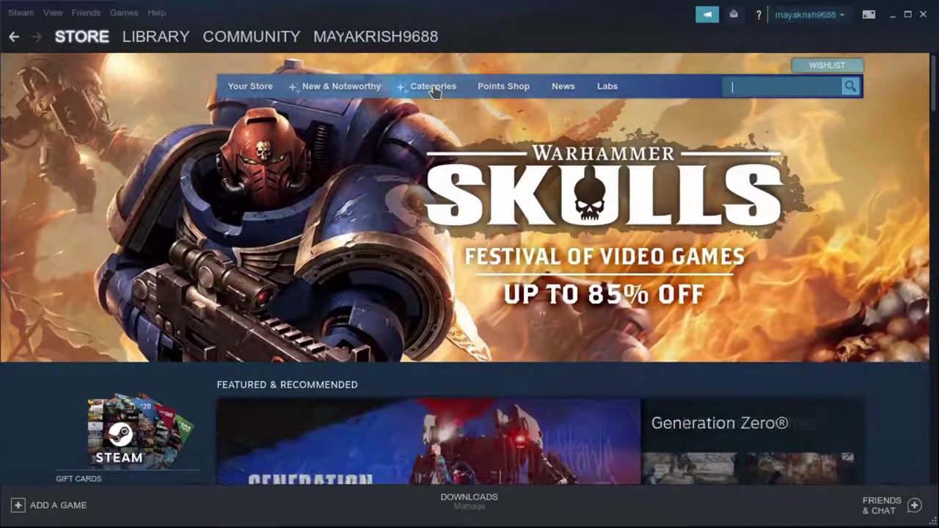
click(443, 89)
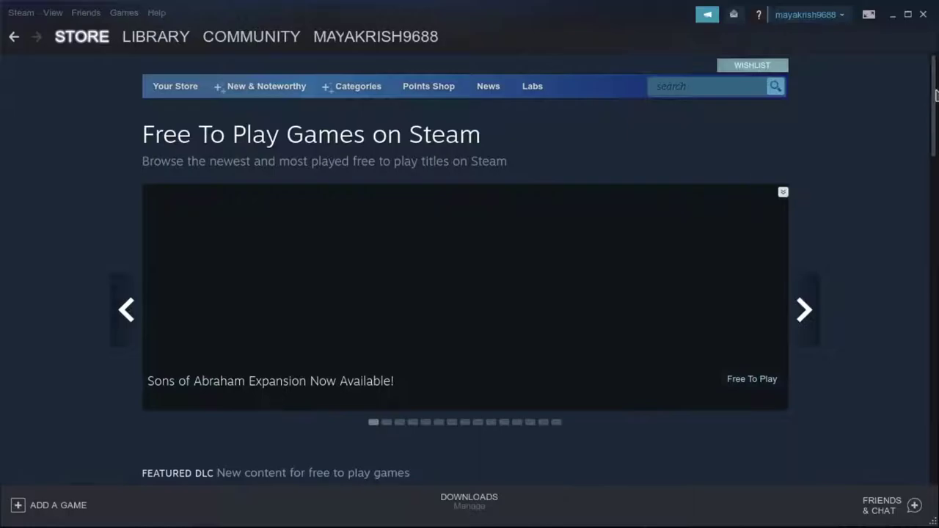
Look through the New and Trending free-to-play games, examining their supported platforms and preview details
drag(936, 94, 924, 253)
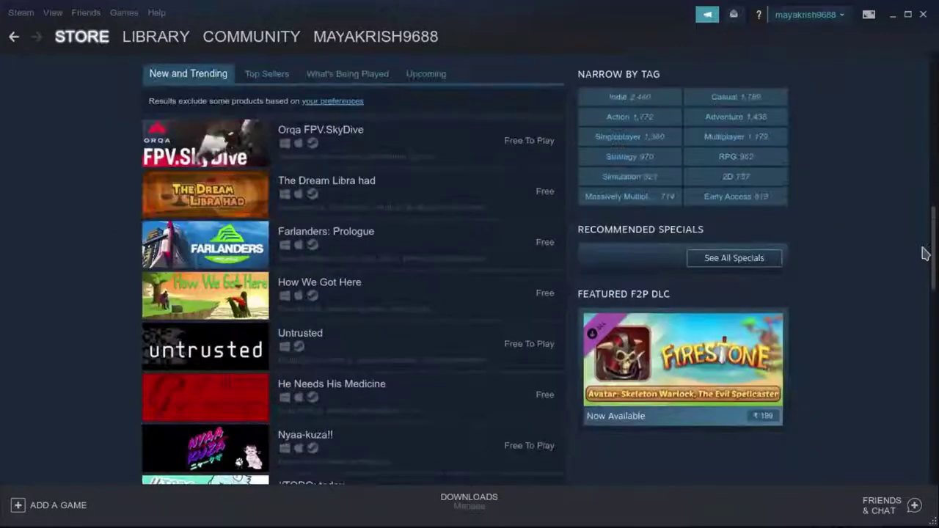
mouse_move(522, 150)
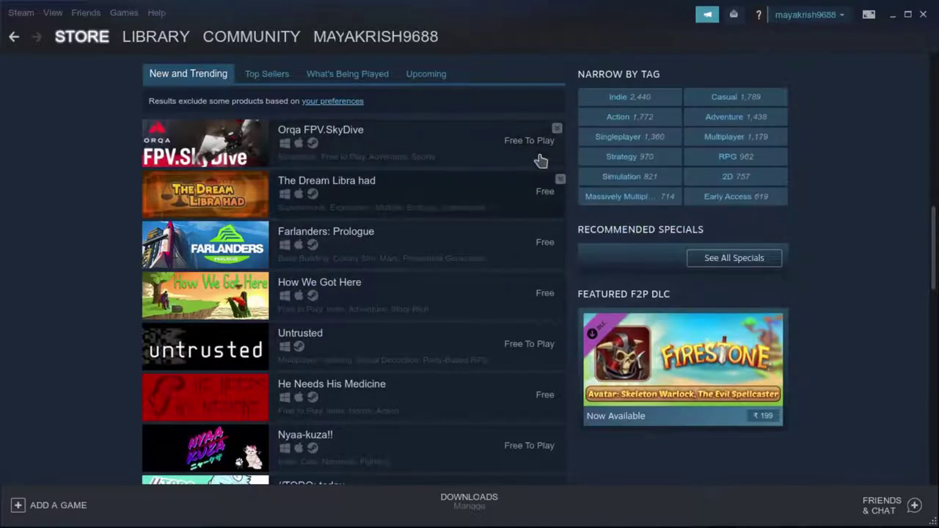
mouse_move(462, 220)
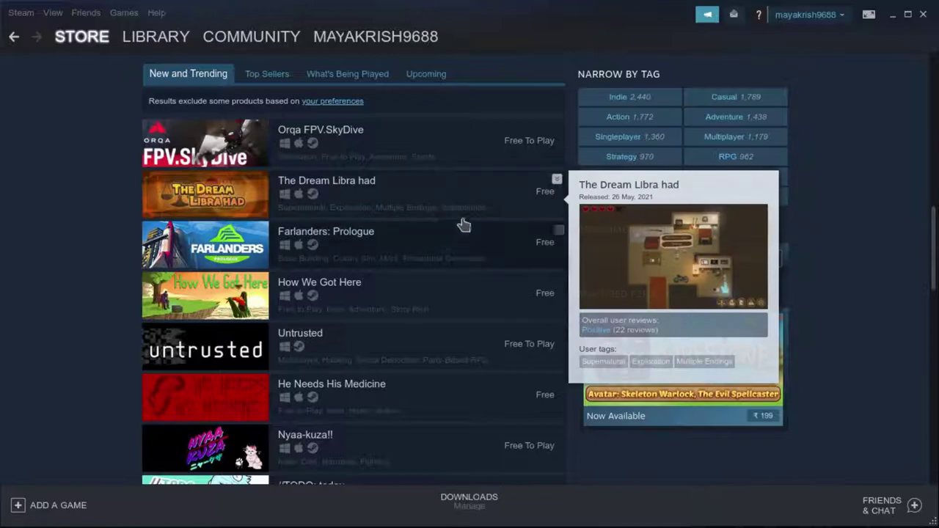
mouse_move(289, 154)
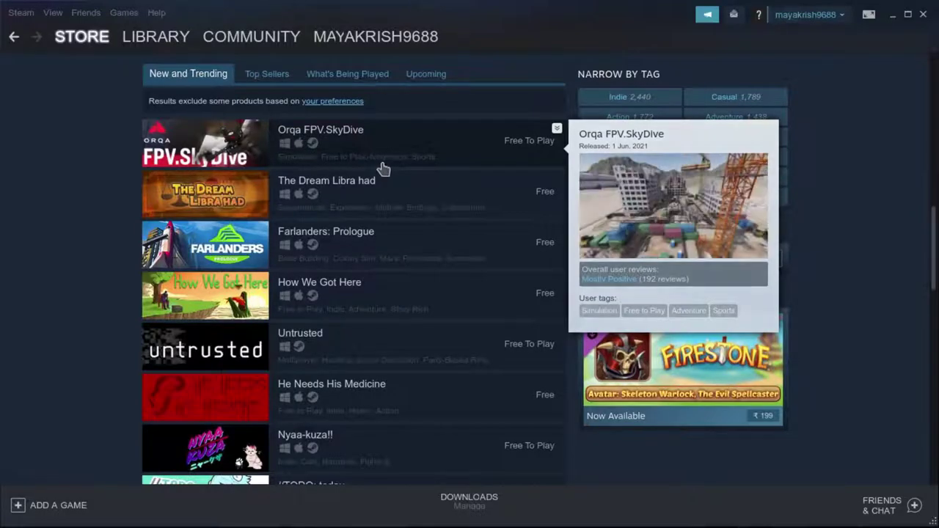
mouse_move(315, 200)
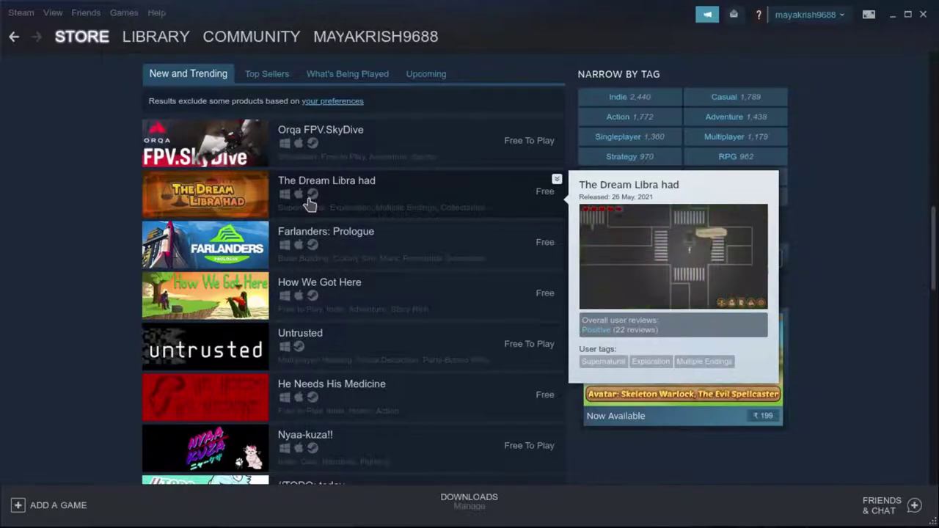
mouse_move(332, 235)
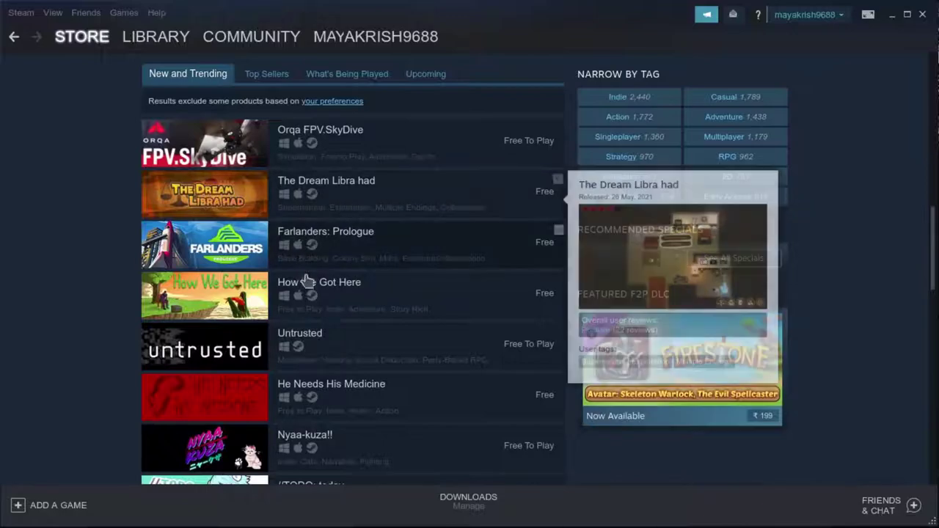
mouse_move(282, 357)
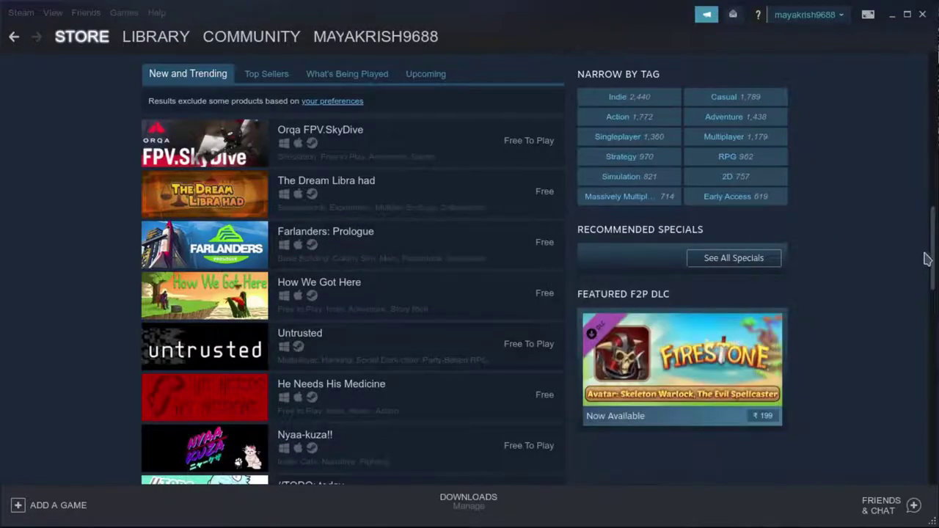
drag(931, 238, 919, 60)
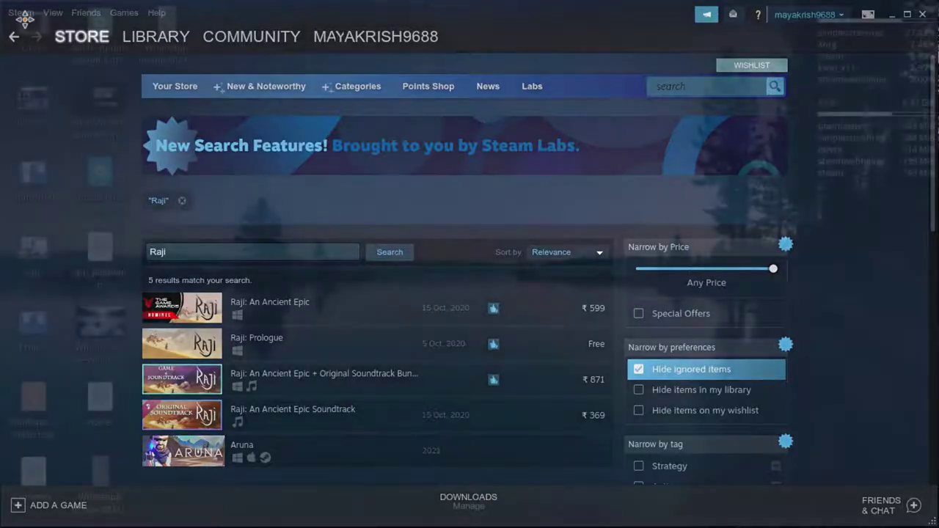
Open Steam's Steam Play settings and enable Steam Play for all other titles
click(24, 16)
mouse_move(51, 16)
mouse_move(13, 14)
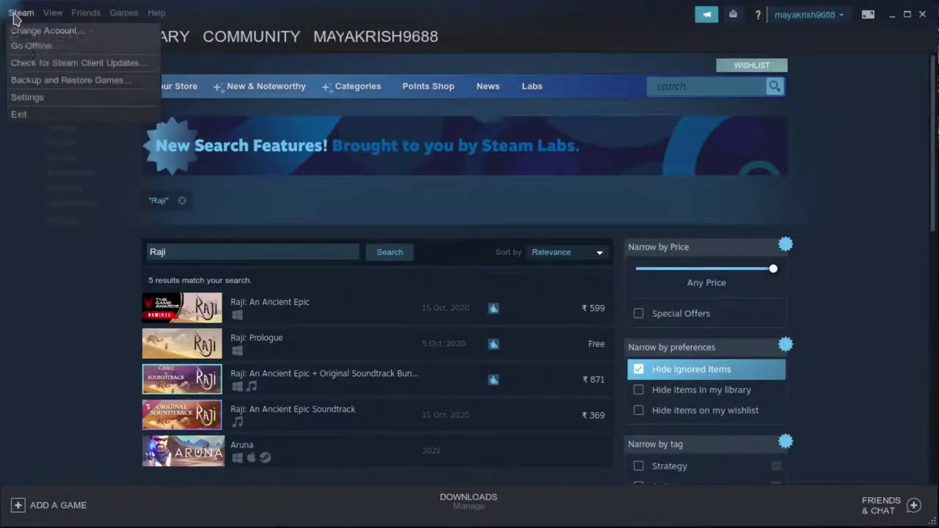
click(28, 99)
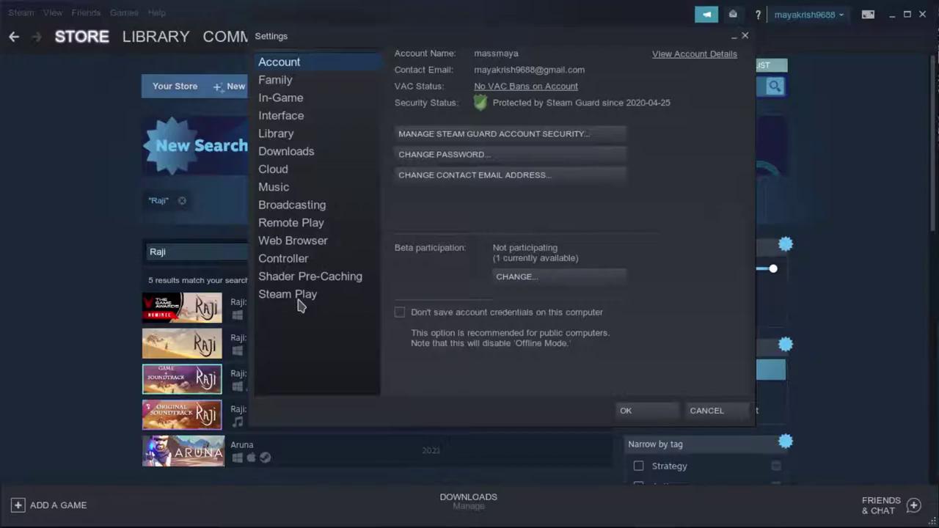
click(304, 296)
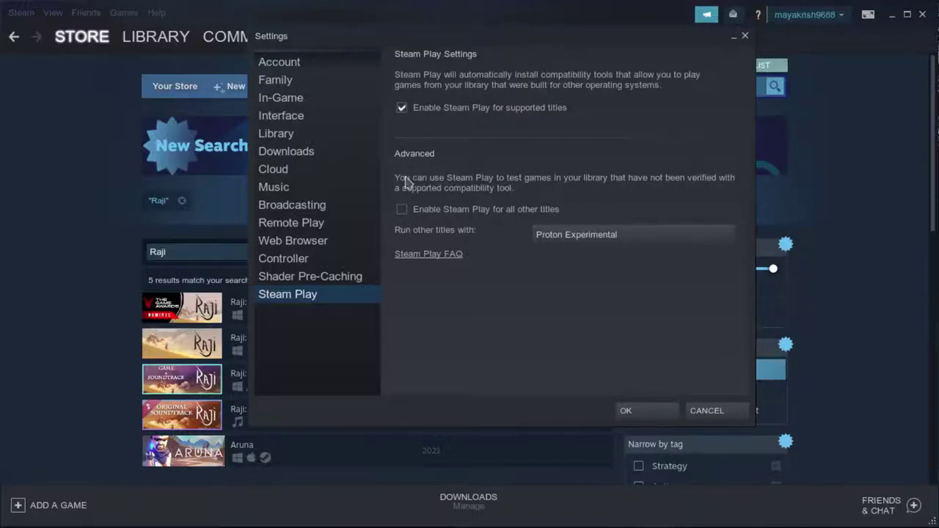
click(403, 210)
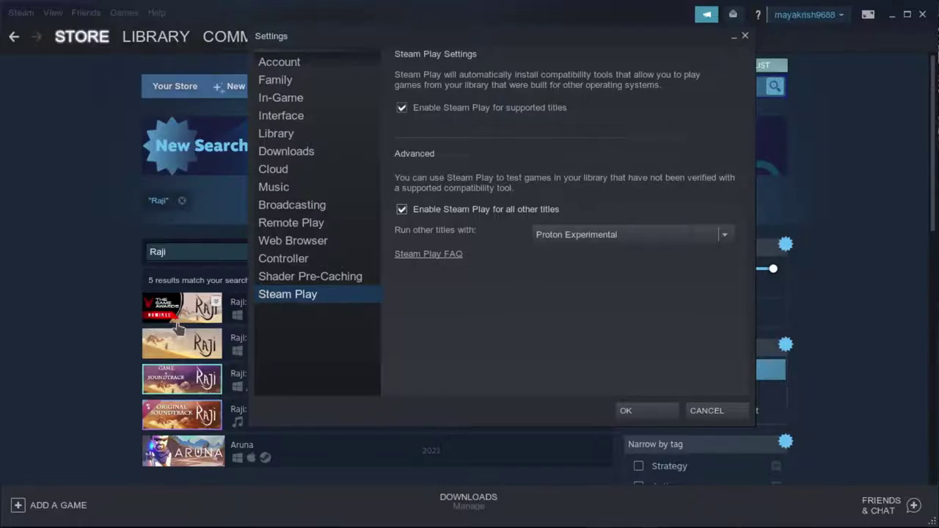
Set other titles to run with Proton 6.3-4, then apply the settings and restart Steam
mouse_move(206, 314)
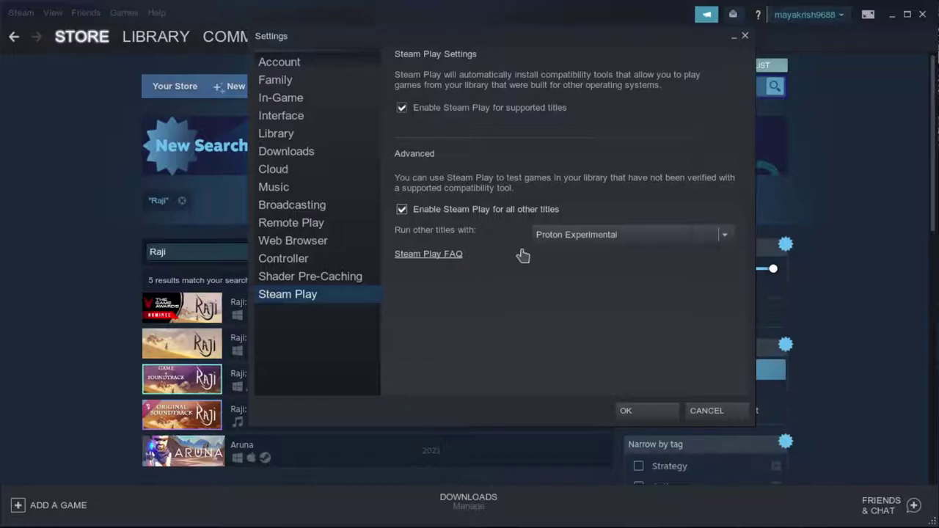
click(723, 235)
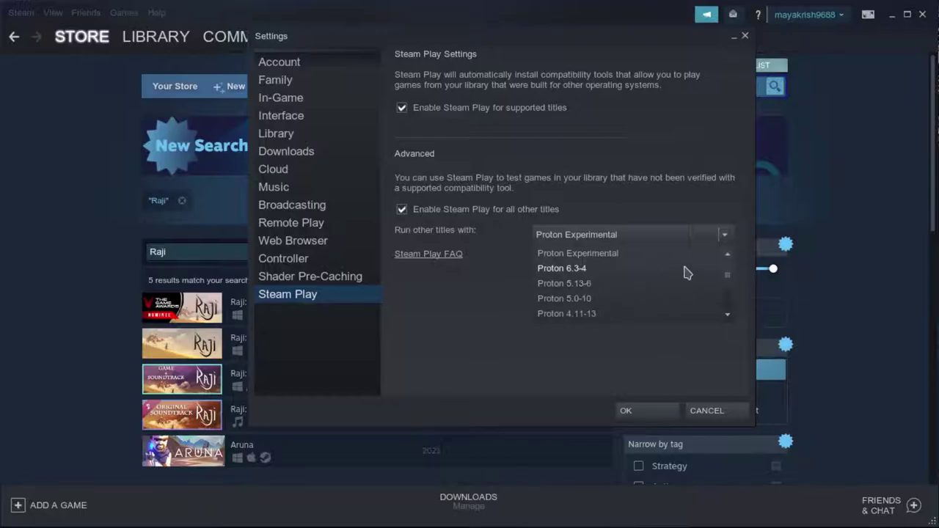
click(561, 269)
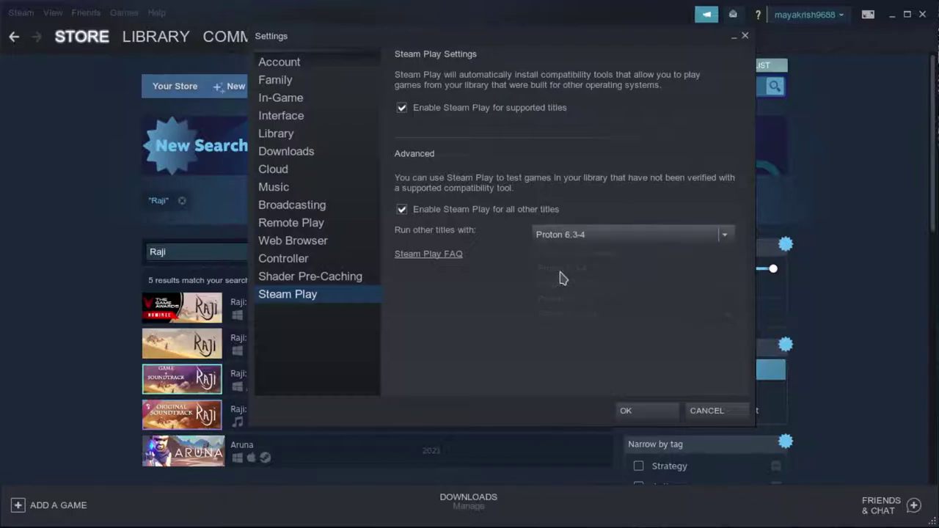
click(651, 414)
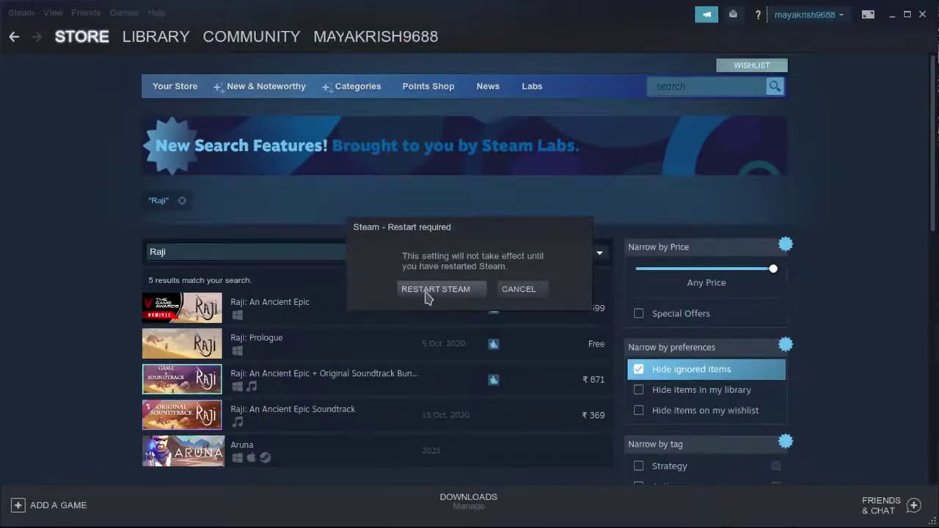
click(429, 294)
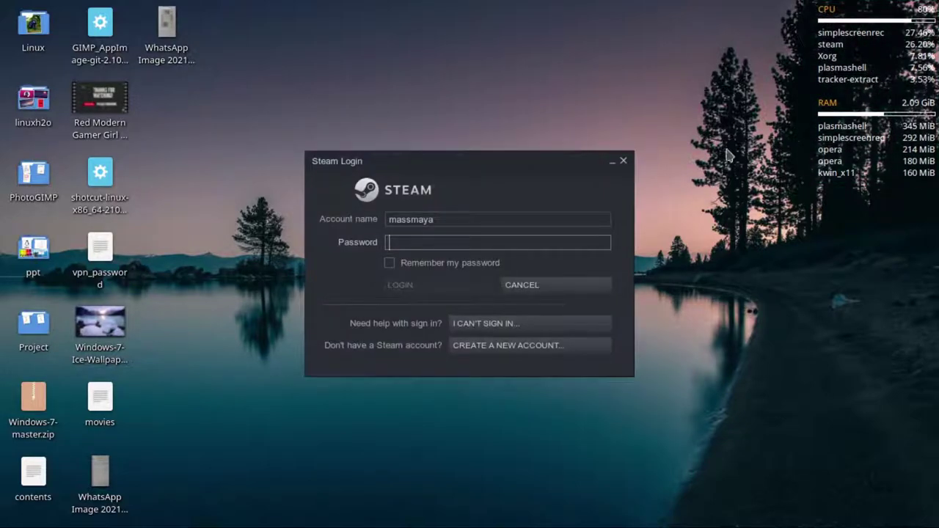
Close the Steam Login window without signing in
drag(513, 170, 452, 151)
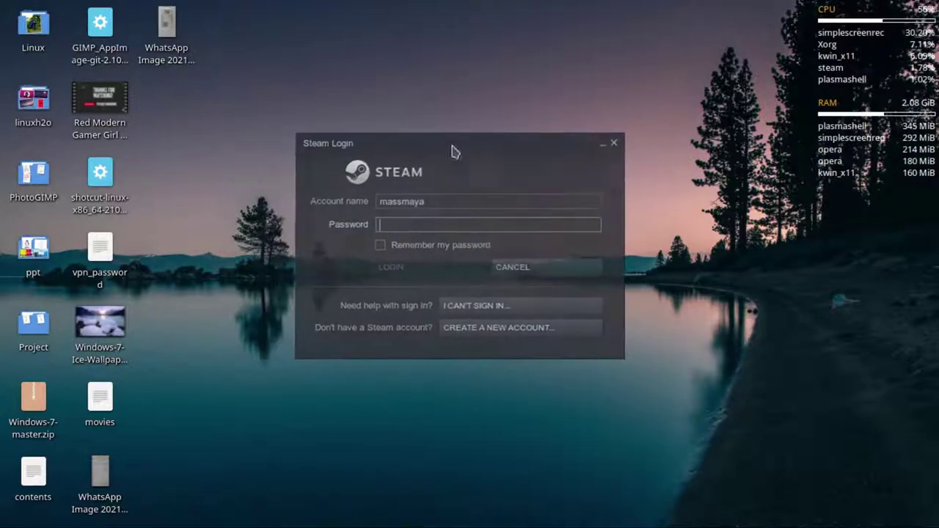
click(614, 144)
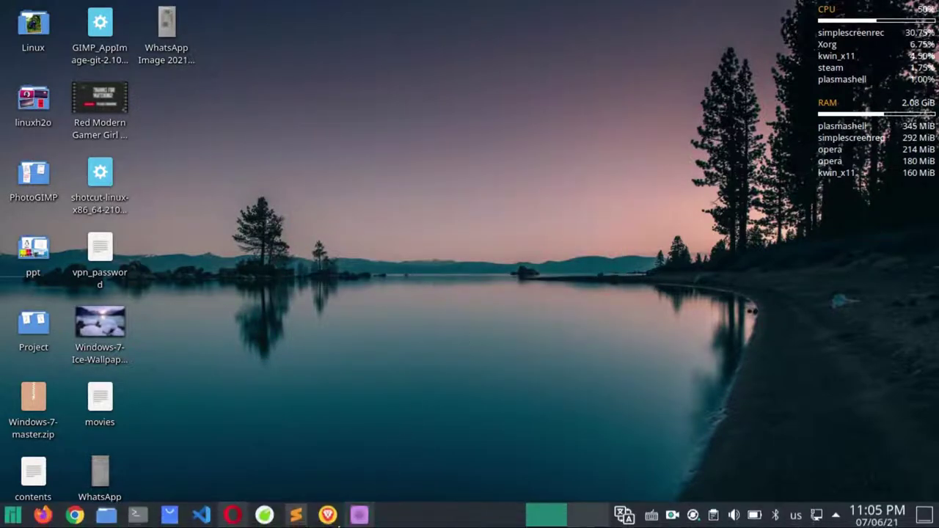
click(361, 515)
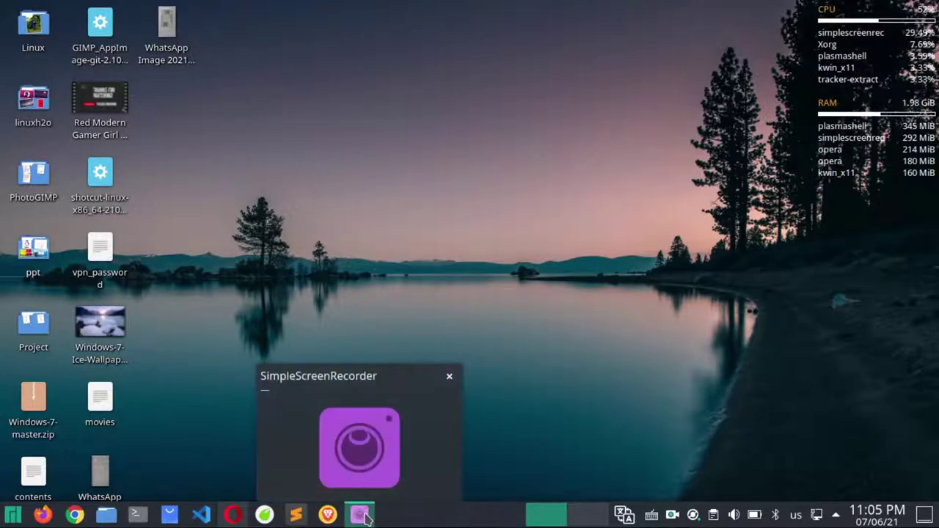
mouse_move(73, 518)
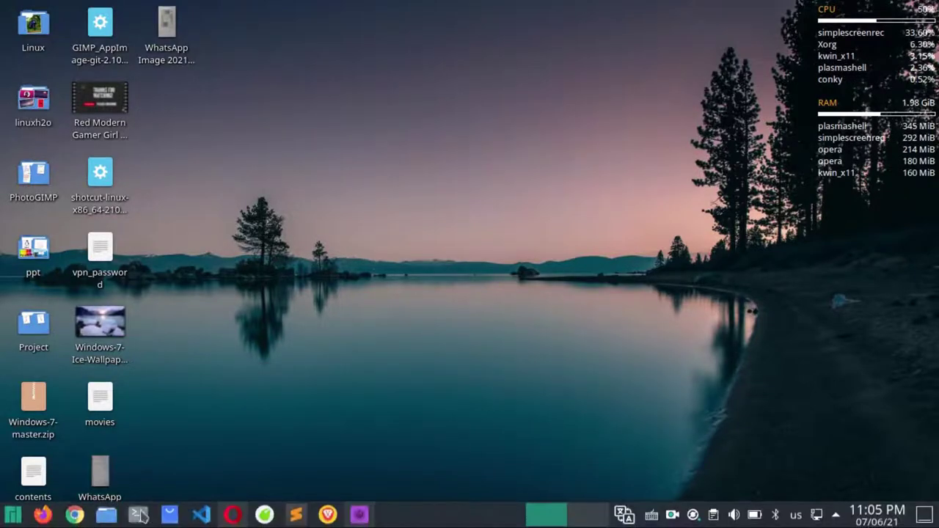